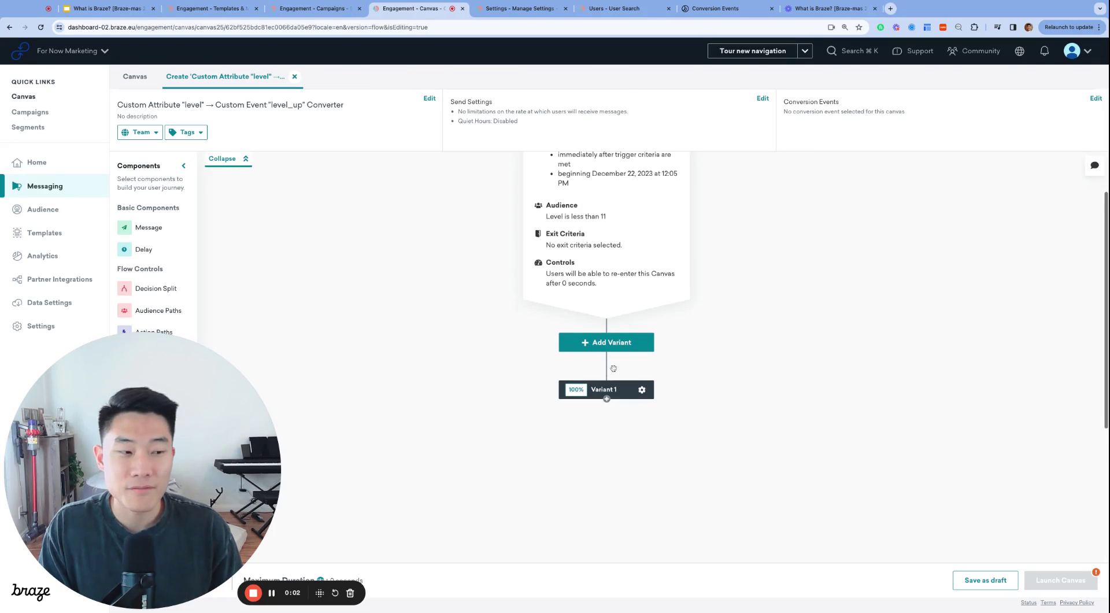
pyautogui.scroll(-2, 613, 368)
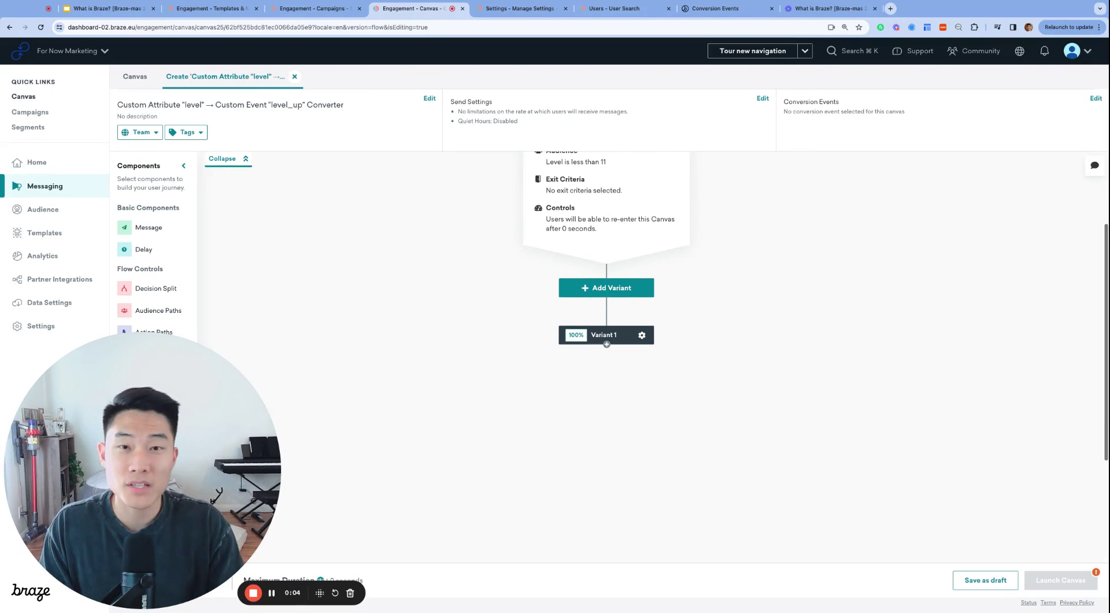
# Bring up the Google Slides title slide "Change Custom Attribute Value" as Conversion Event [Part 2].
pyautogui.press('super+1')
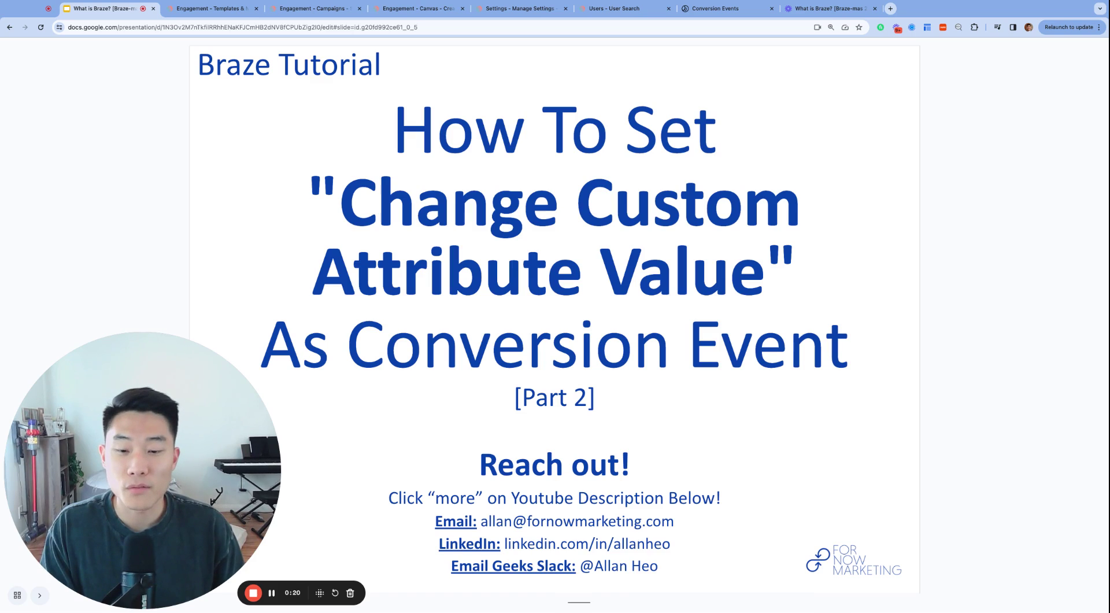
# Return from the title slide to the Braze Canvas editor for the level → level_up Converter flow.
pyautogui.click(511, 497)
pyautogui.press('super+Left')
pyautogui.press('super+shift+Down')
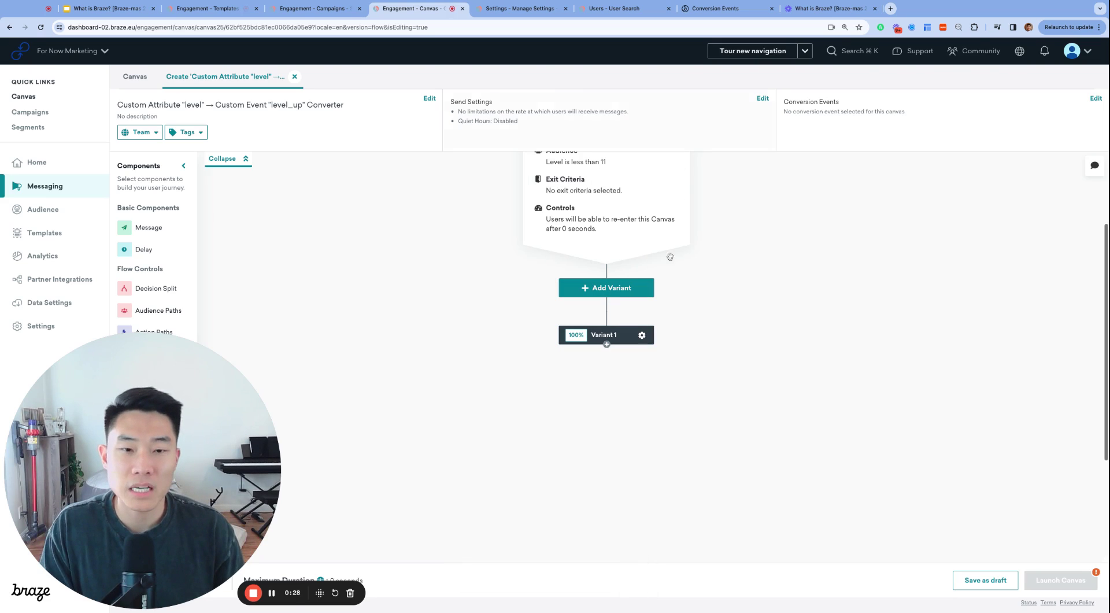
# Connect a new User Update component after Variant 1 using the component picker.
pyautogui.click(638, 134)
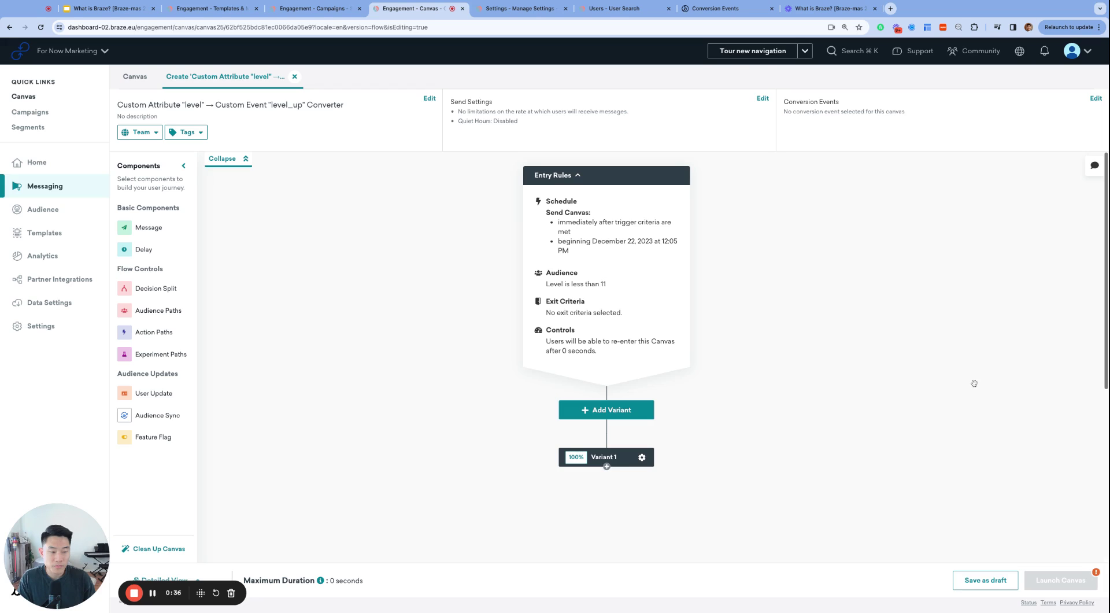
pyautogui.scroll(-3, 972, 467)
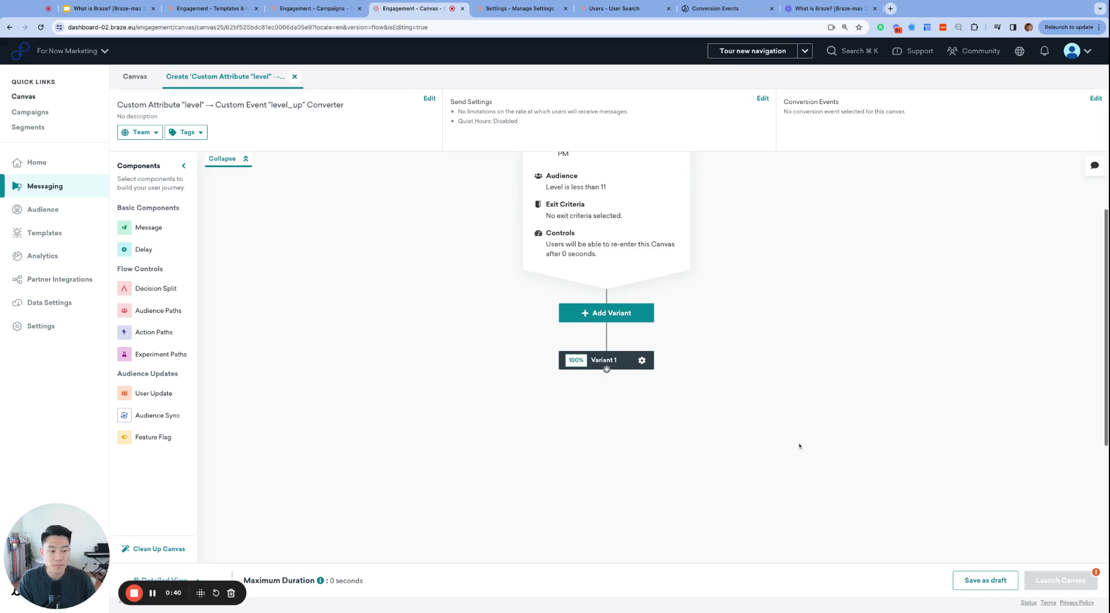
pyautogui.scroll(-1, 799, 445)
pyautogui.click(606, 349)
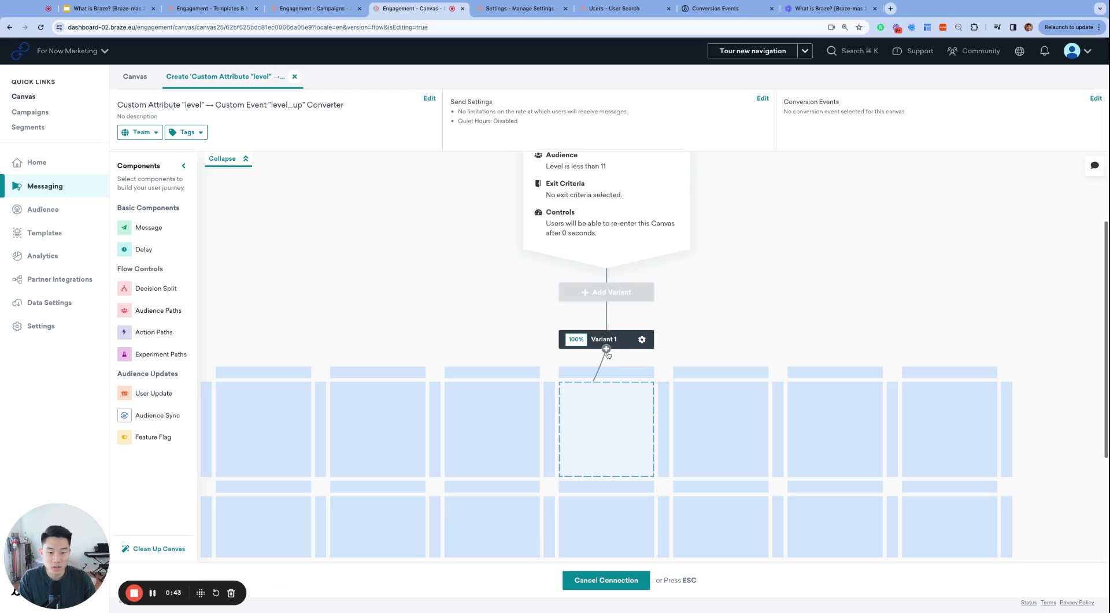
pyautogui.click(594, 402)
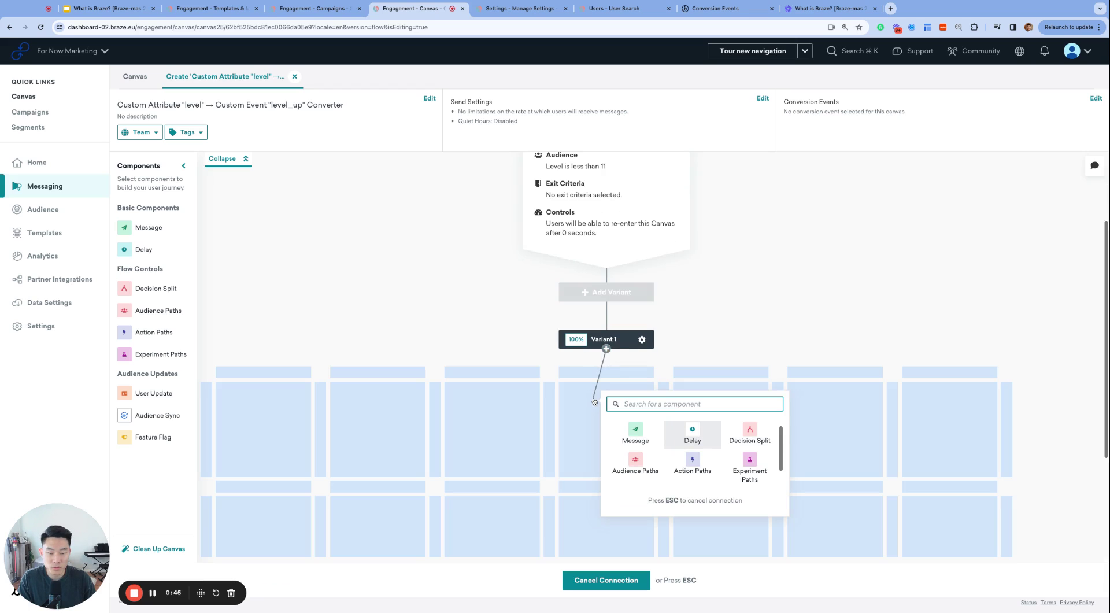
pyautogui.scroll(-1, 635, 462)
pyautogui.click(635, 462)
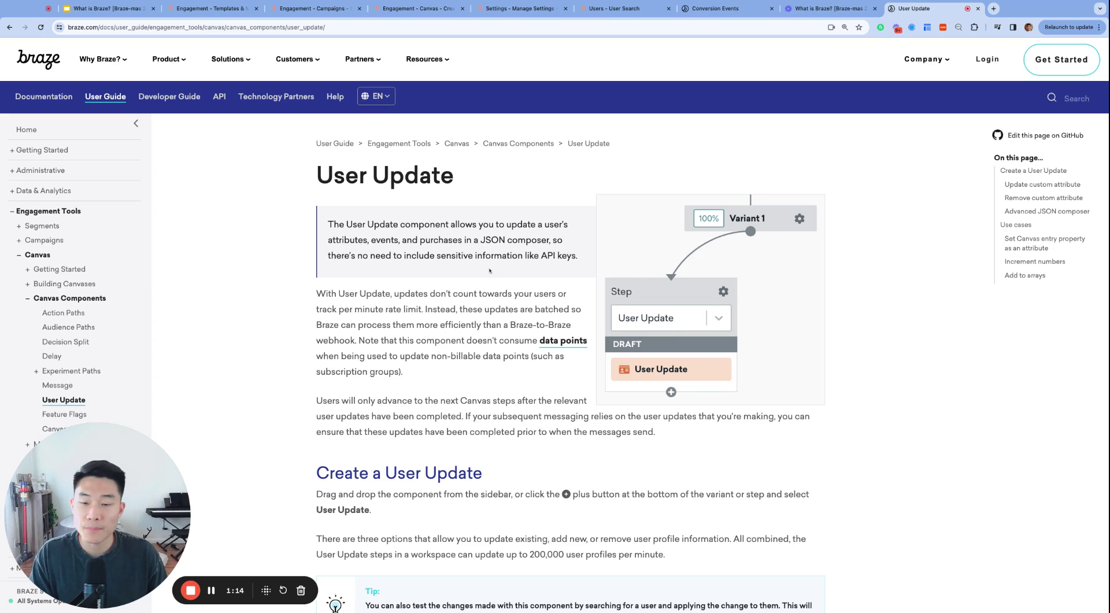
# Go back to the Canvas and open the Set Up User Update dialog for the new step.
pyautogui.tripleClick(471, 267)
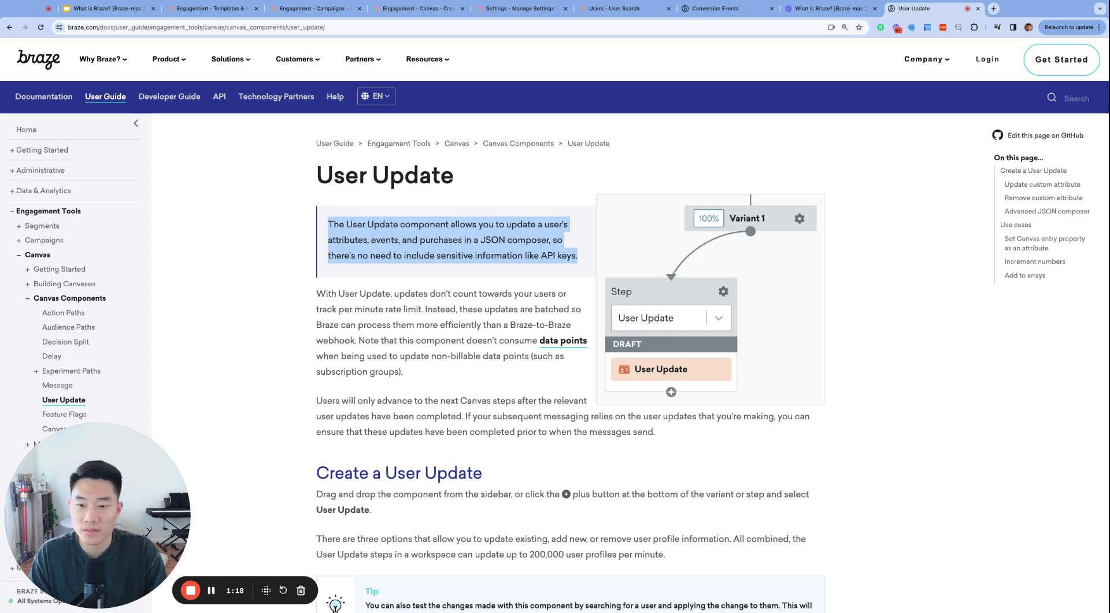
pyautogui.press('super+5')
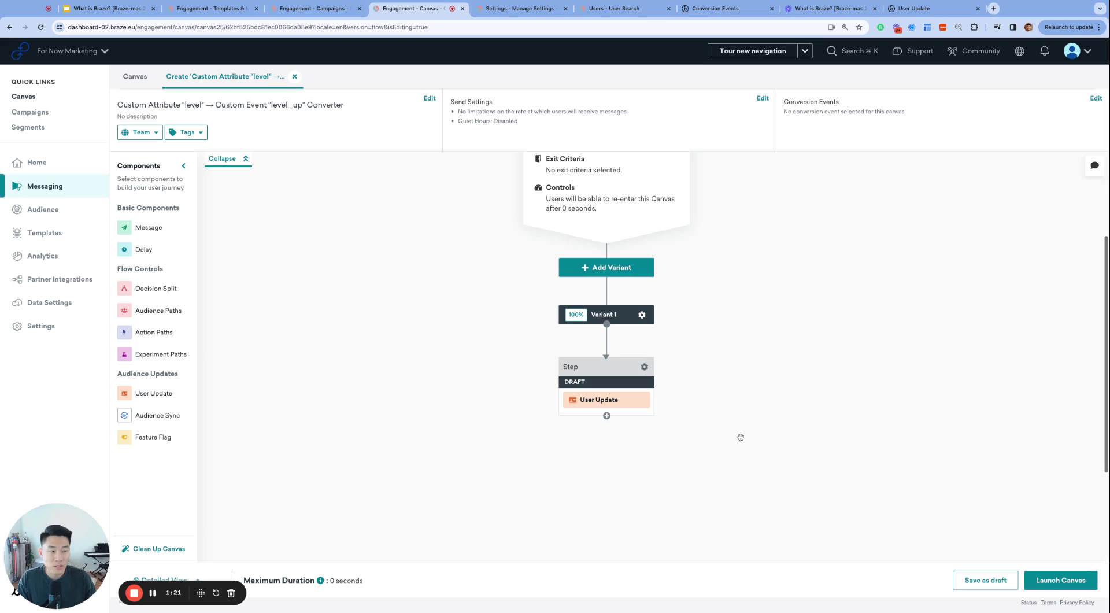
pyautogui.click(633, 405)
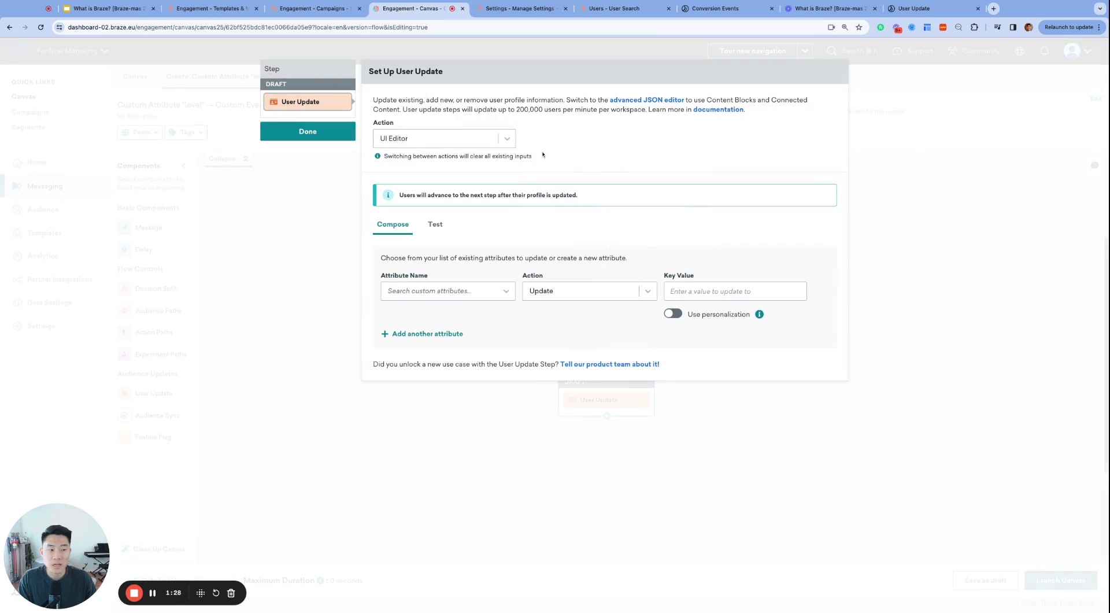
# Change the User Update action from UI Editor to Advanced JSON Editor and focus the User Update Object box.
pyautogui.click(463, 139)
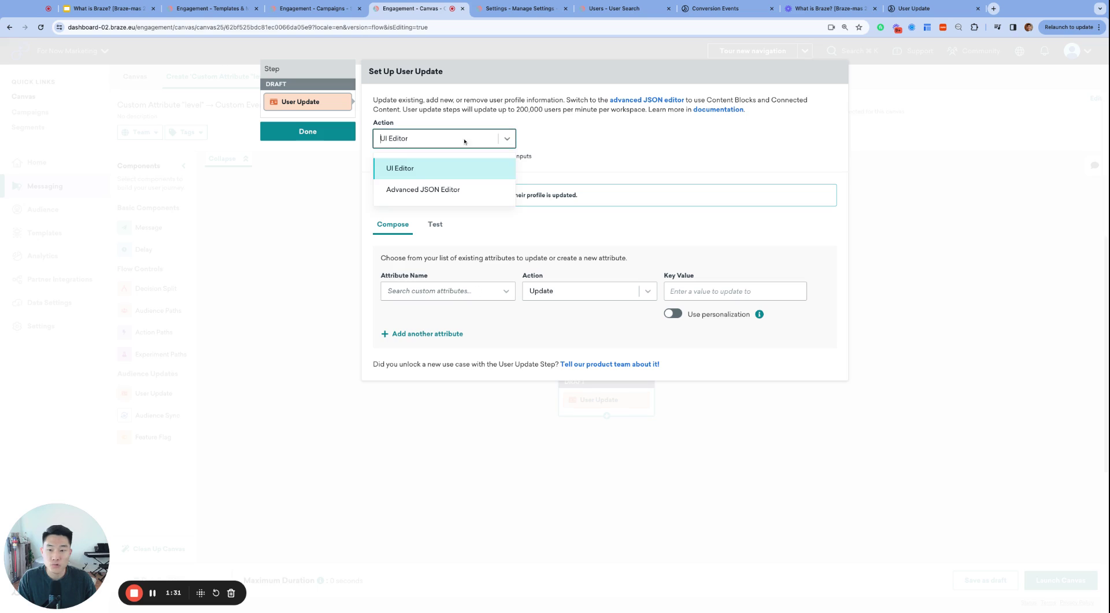
pyautogui.click(437, 188)
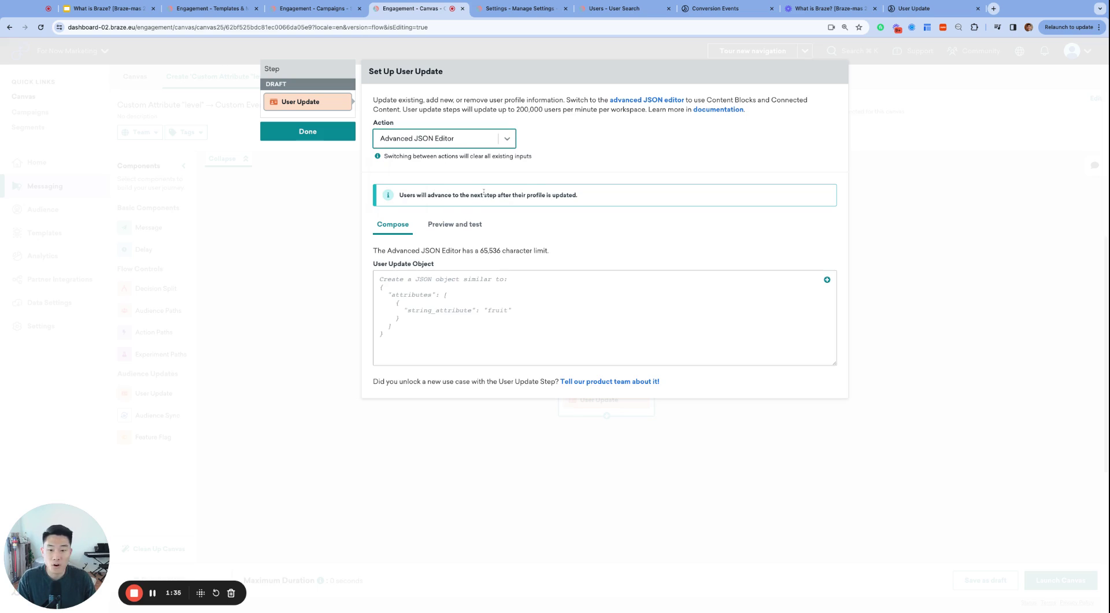
pyautogui.click(524, 295)
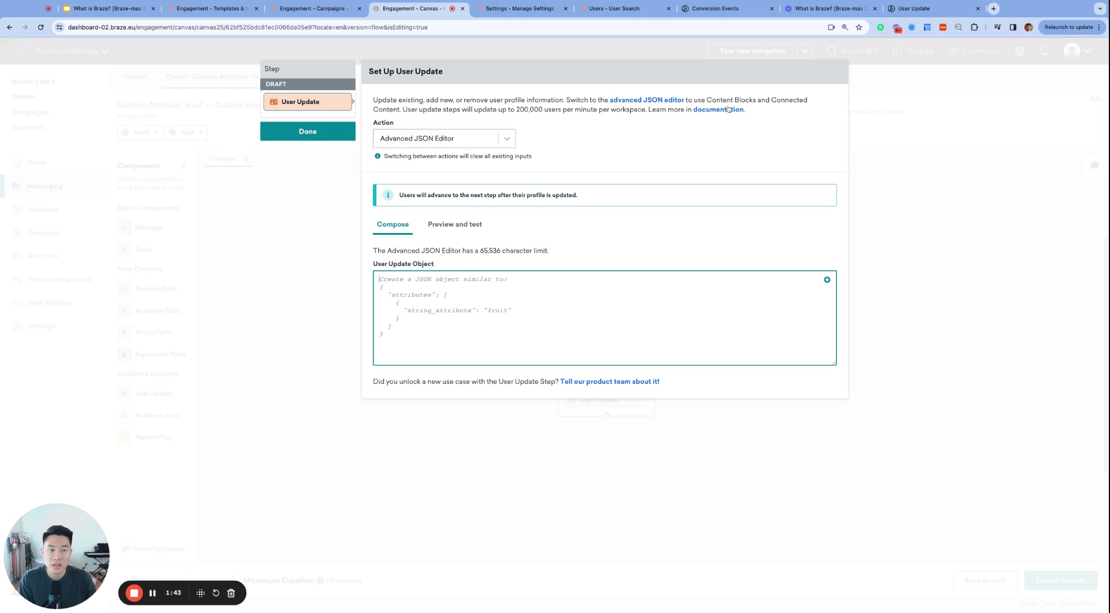
# Copy the first Log custom events JSON example from the User Update documentation.
pyautogui.click(915, 10)
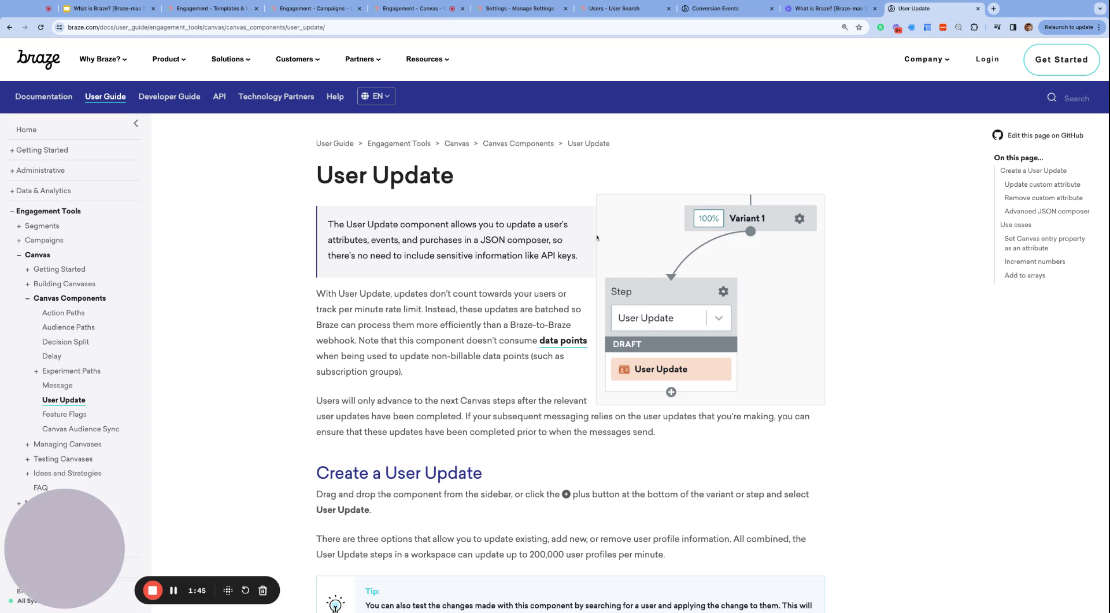
pyautogui.scroll(-3, 597, 237)
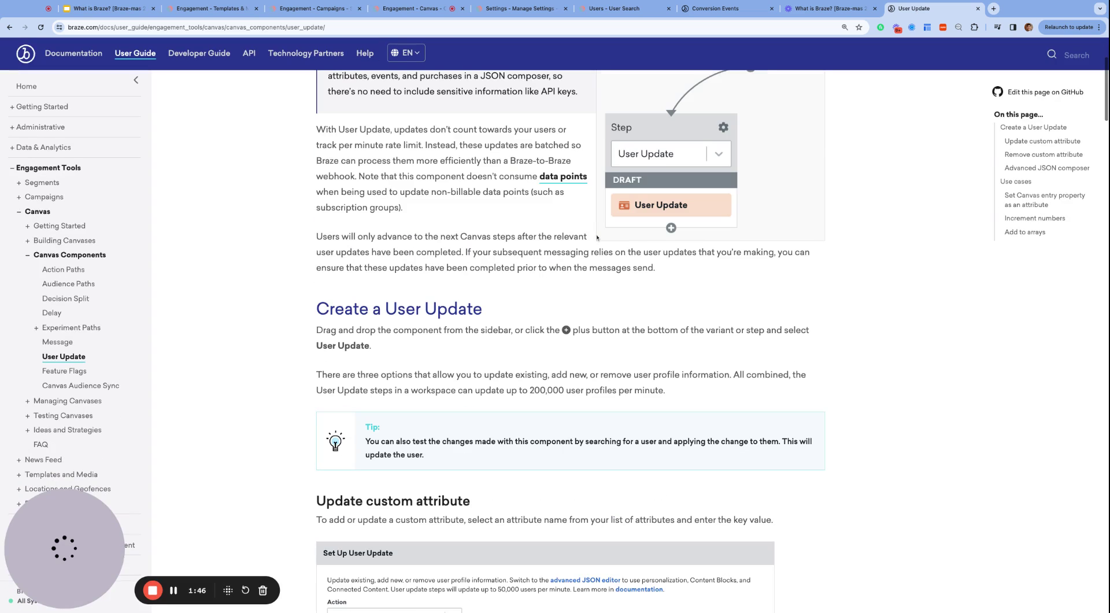
pyautogui.scroll(-15, 519, 300)
pyautogui.scroll(-20, 519, 300)
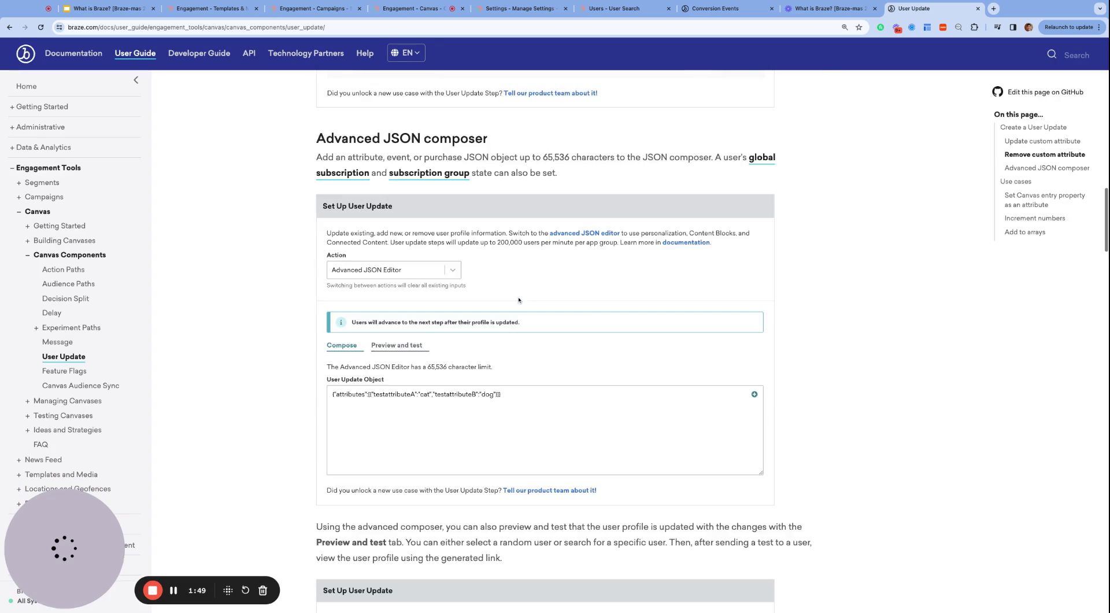
pyautogui.scroll(-5, 518, 300)
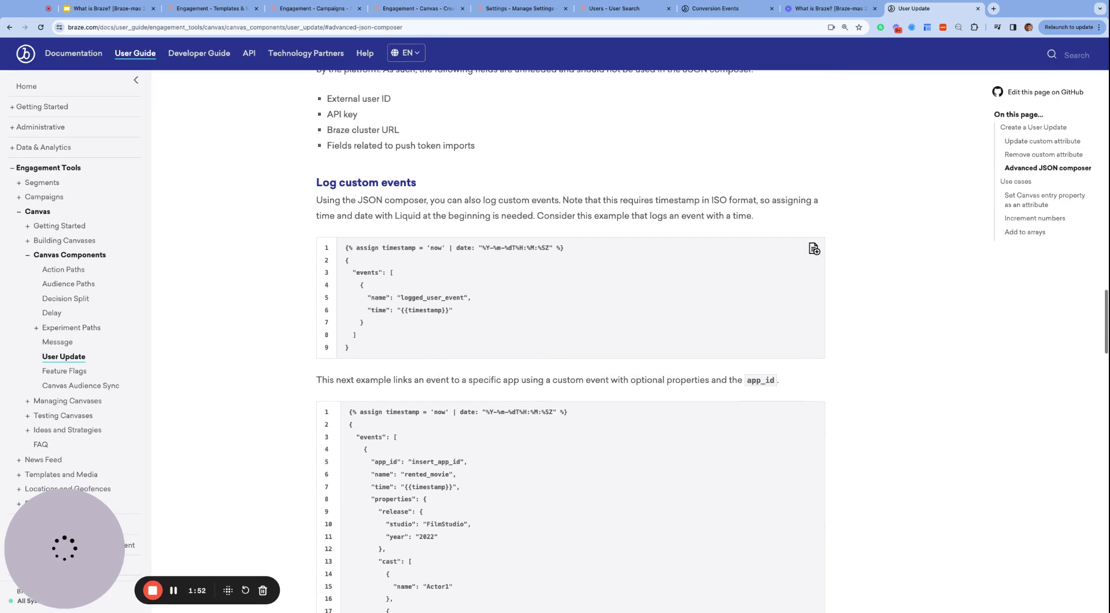
pyautogui.scroll(-1, 608, 294)
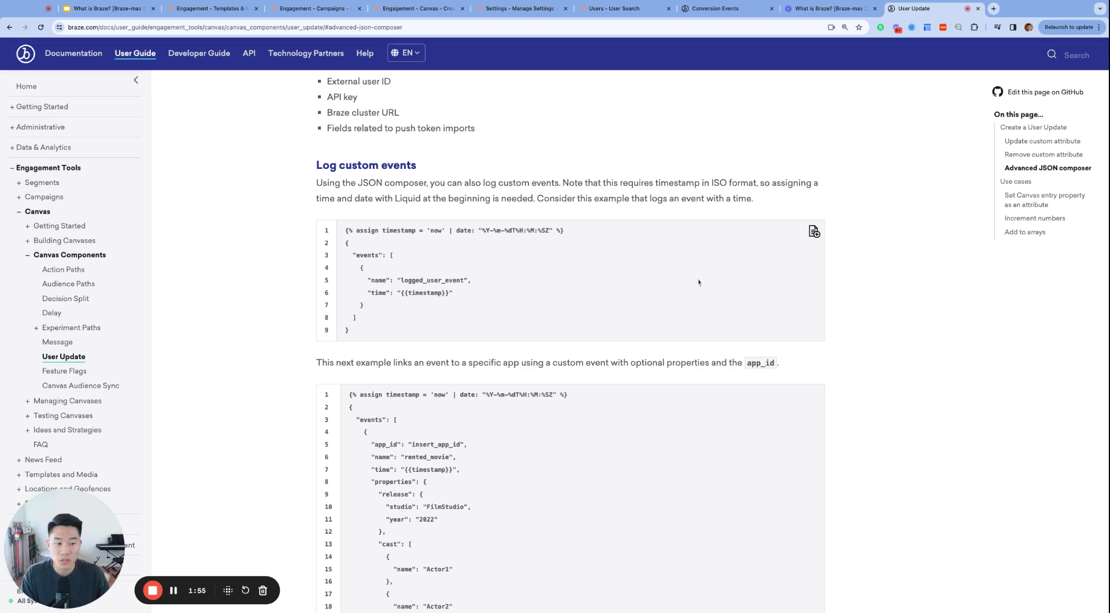
pyautogui.scroll(-1, 682, 281)
pyautogui.click(814, 225)
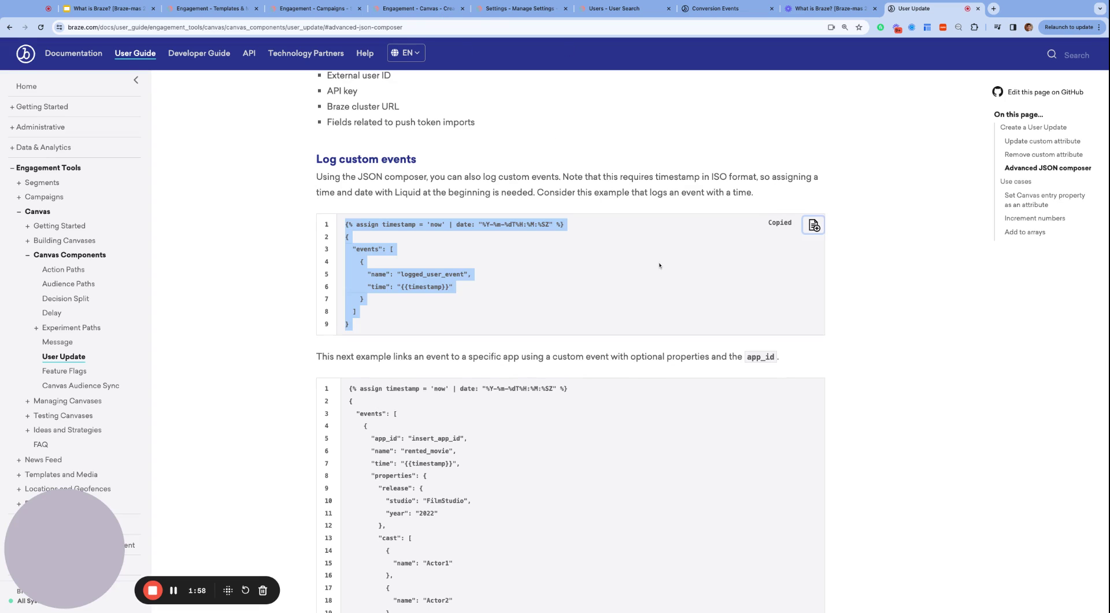
pyautogui.click(433, 9)
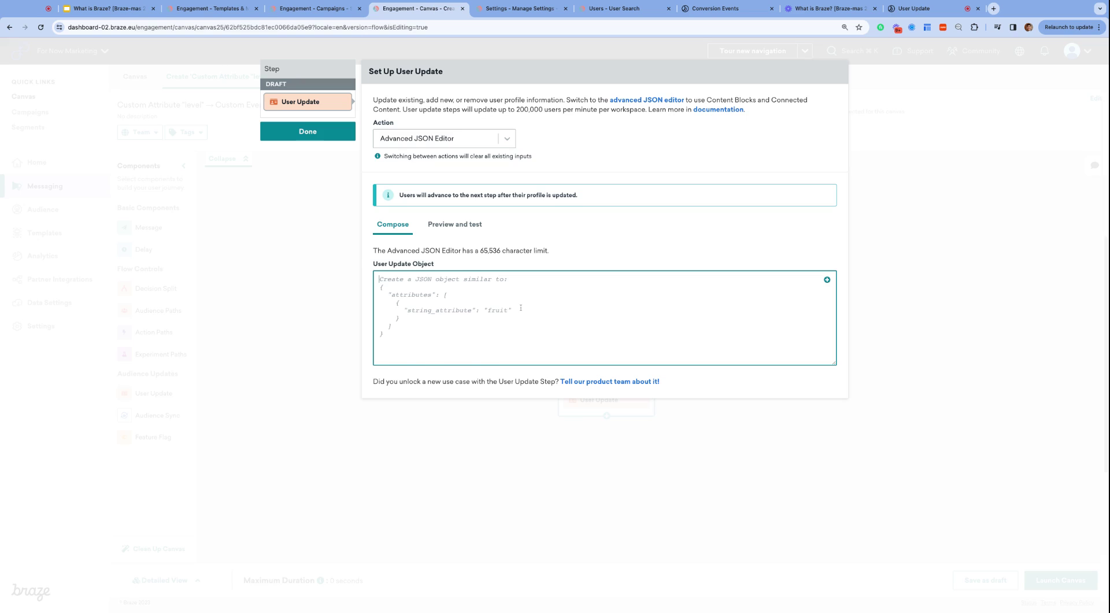
# Paste the events JSON into the User Update Object and rename logged_user_event to level_up.
pyautogui.press('super+v')
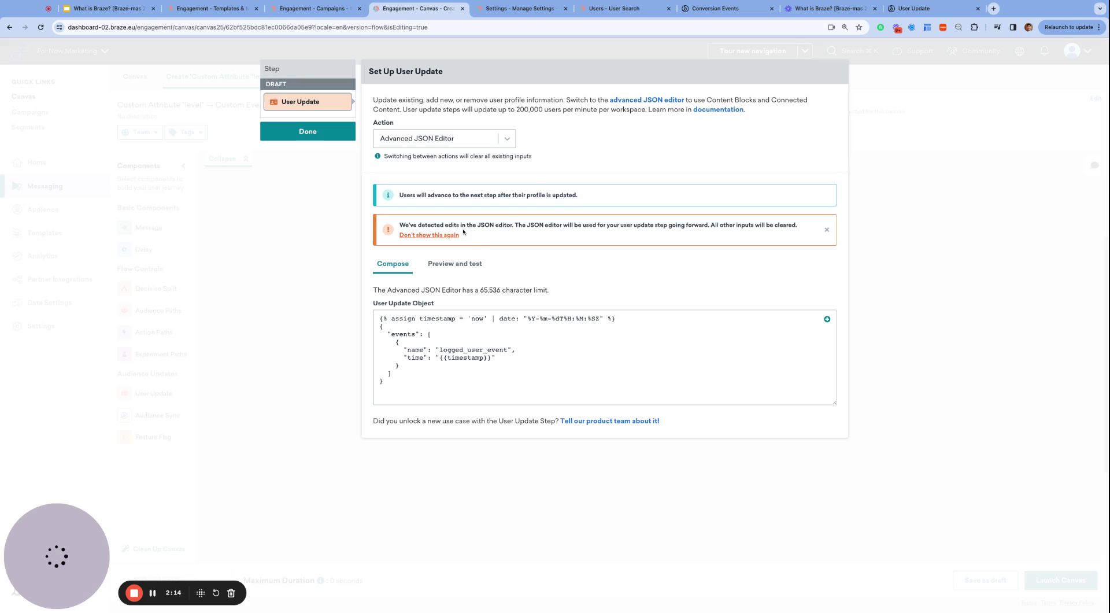
pyautogui.click(826, 230)
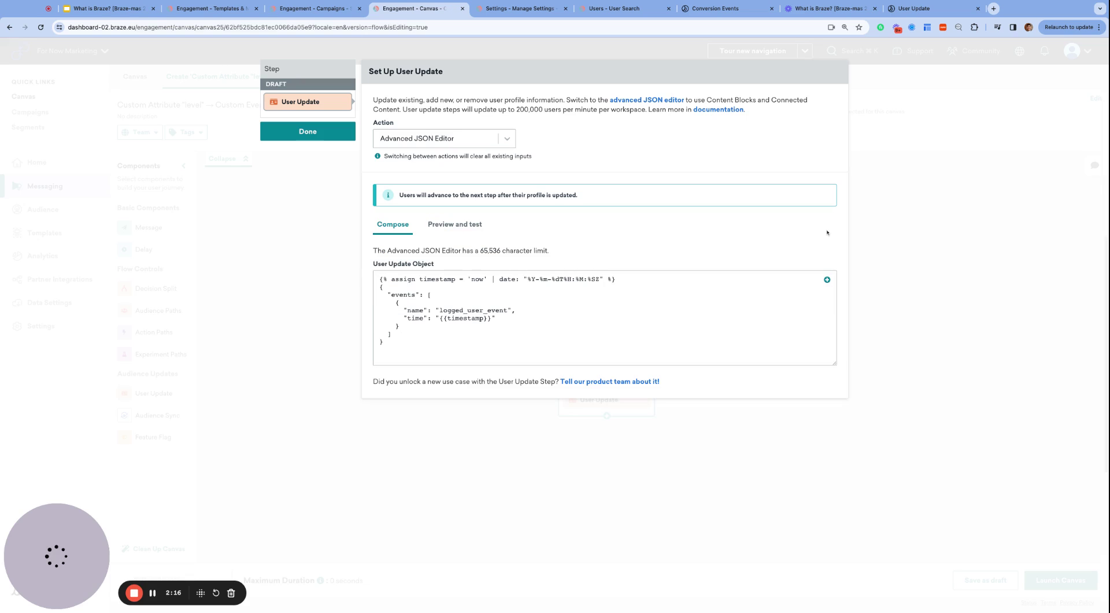
pyautogui.click(566, 353)
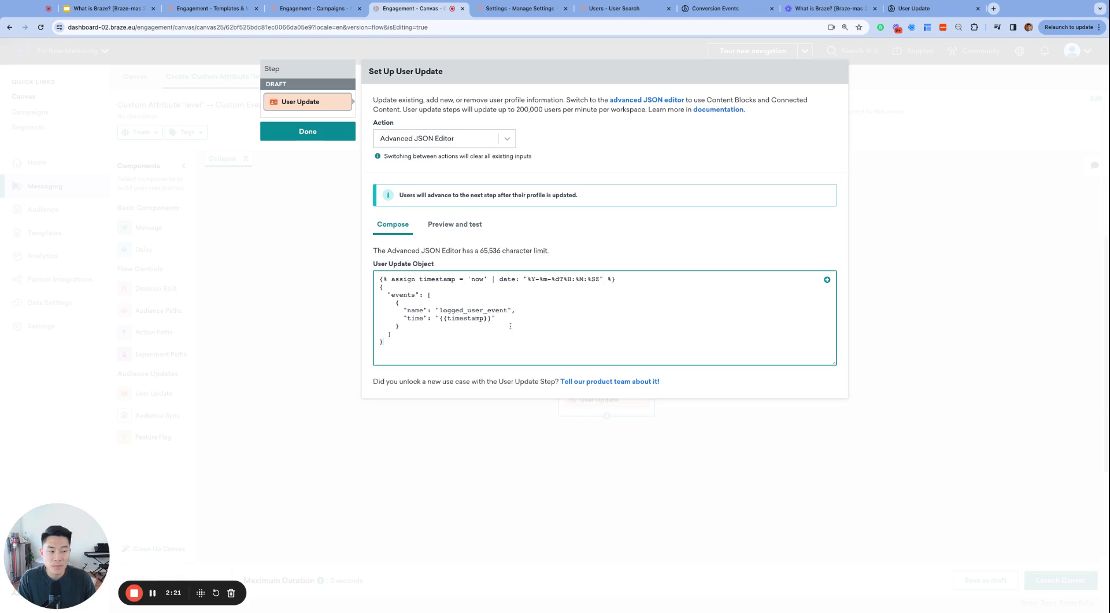
pyautogui.scroll(3, 510, 326)
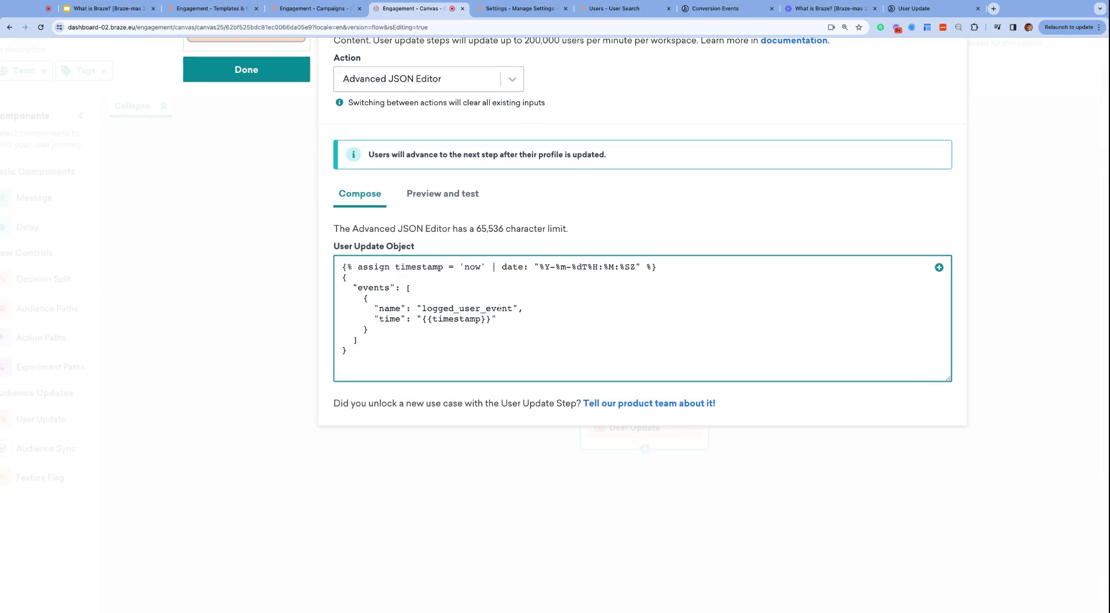
pyautogui.doubleClick(482, 309)
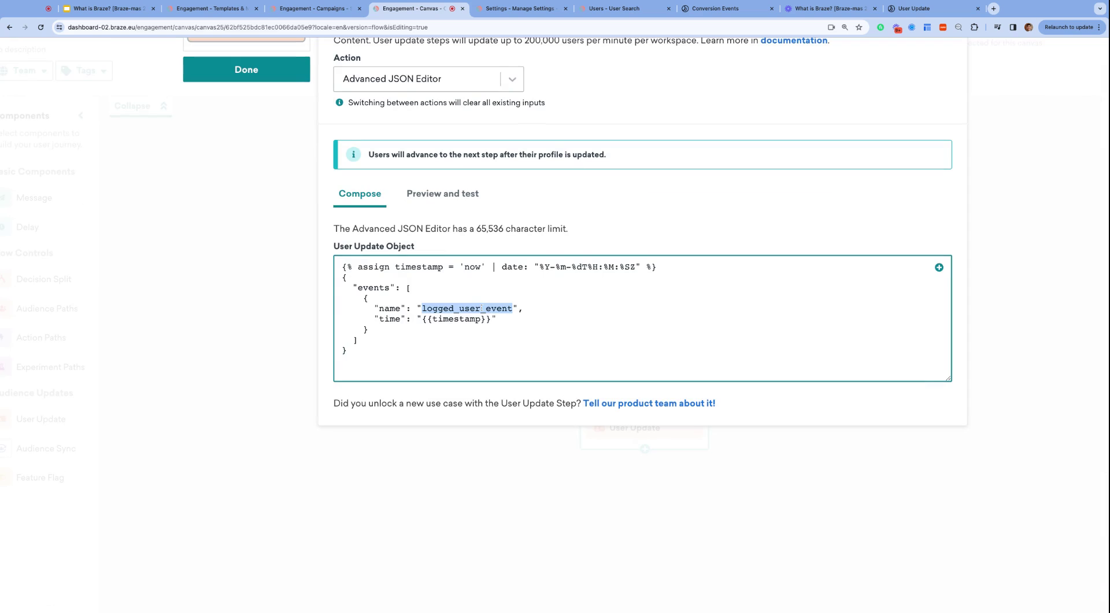
pyautogui.write('level_up')
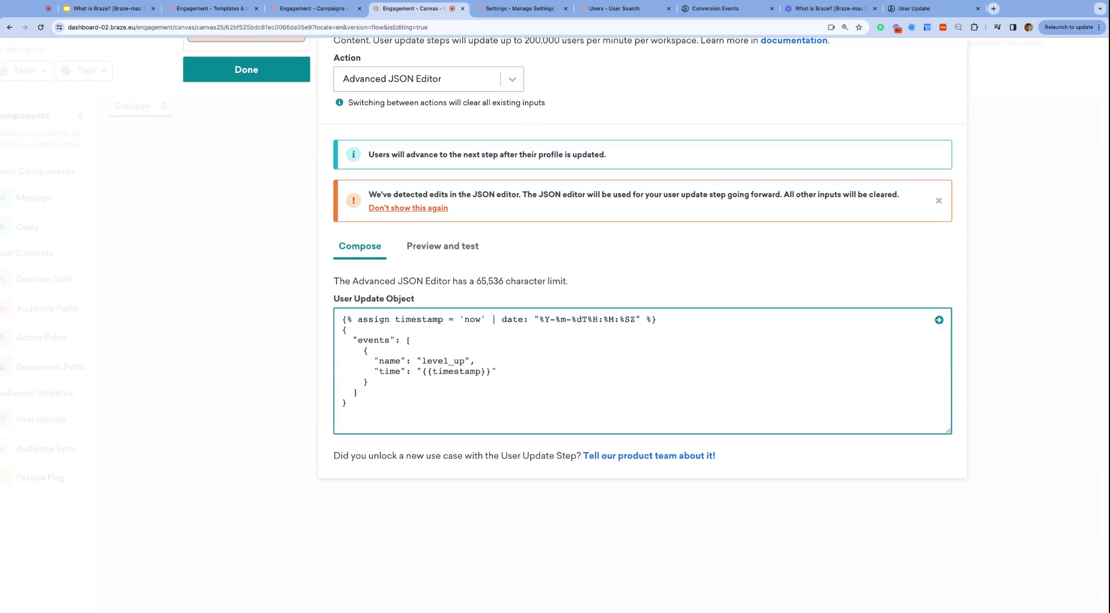
pyautogui.scroll(-3, 673, 361)
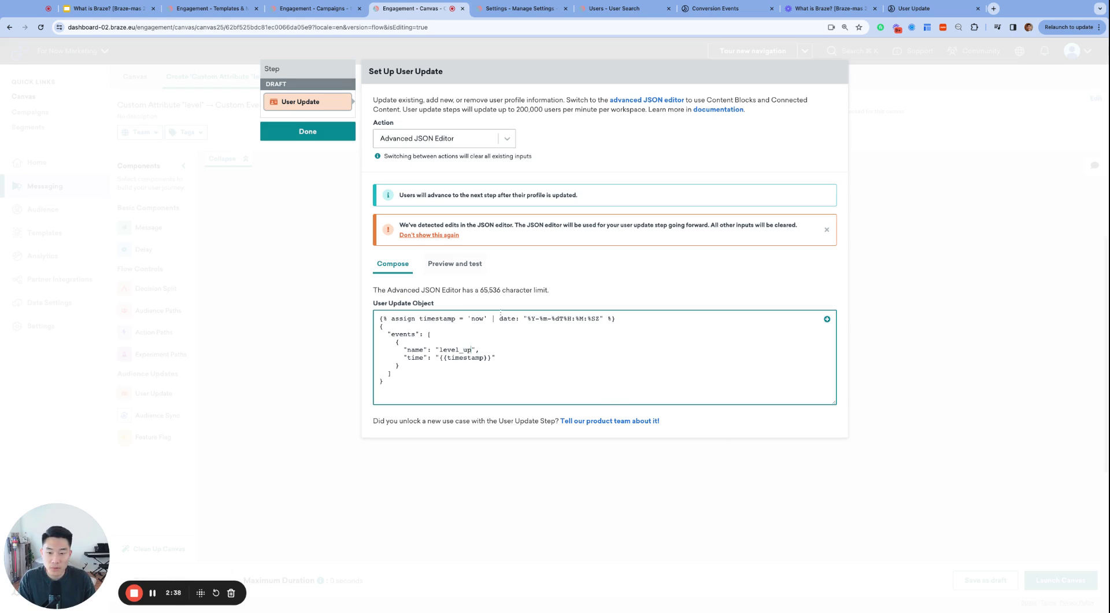
# Send the level_up update from Preview and test to the searched test user.
pyautogui.click(455, 264)
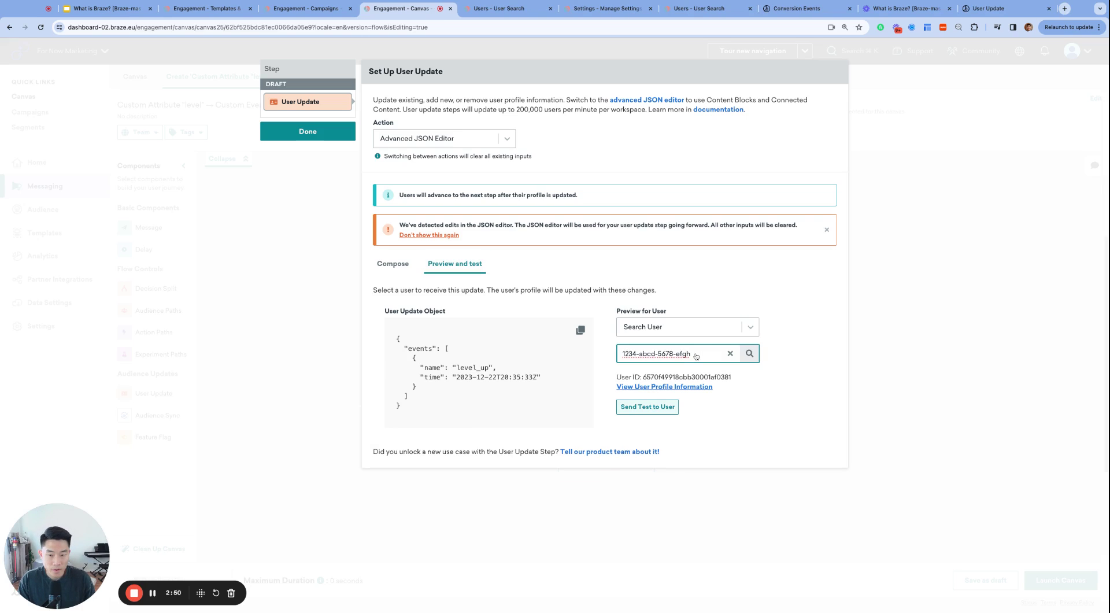
pyautogui.click(654, 412)
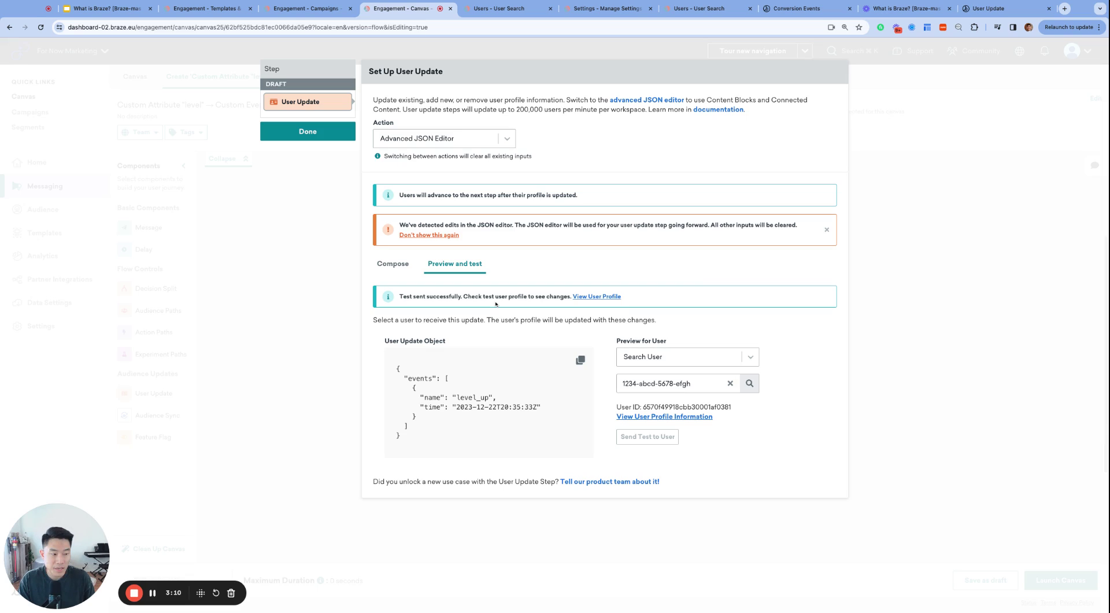
pyautogui.click(591, 296)
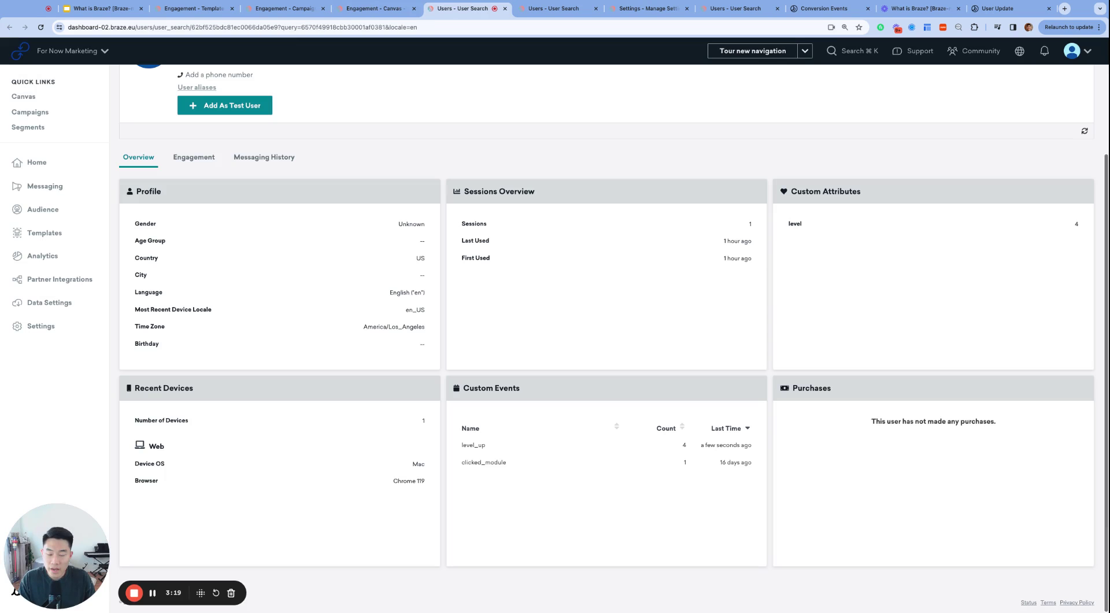
pyautogui.keyDown('ctrl'); pyautogui.scroll(5, 631, 473); pyautogui.keyUp('ctrl')
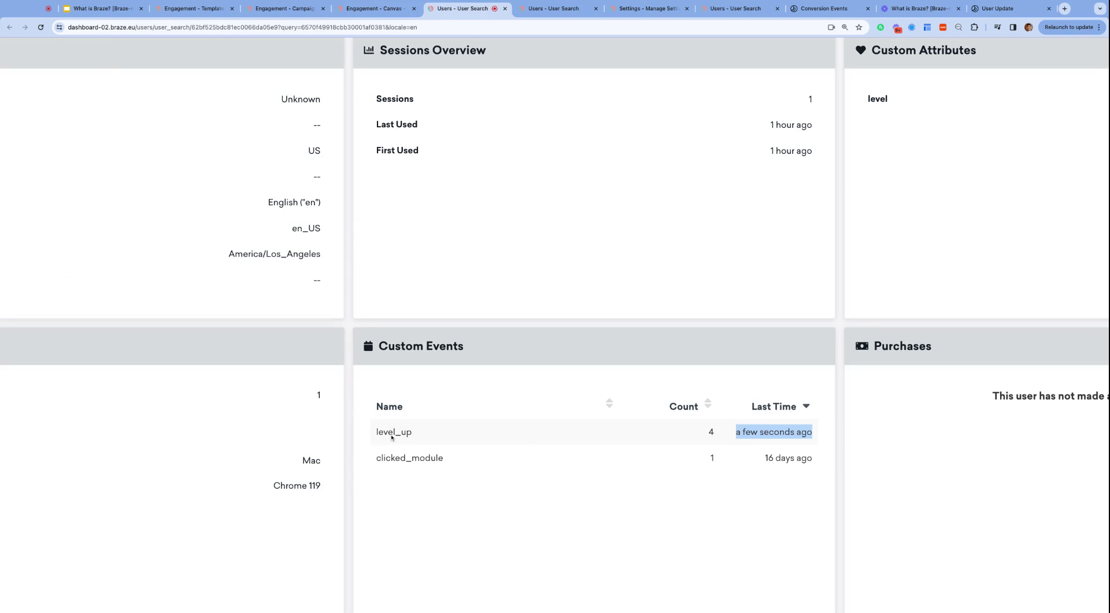
pyautogui.keyDown('ctrl'); pyautogui.scroll(-5, 391, 438); pyautogui.keyUp('ctrl')
pyautogui.scroll(1, 601, 498)
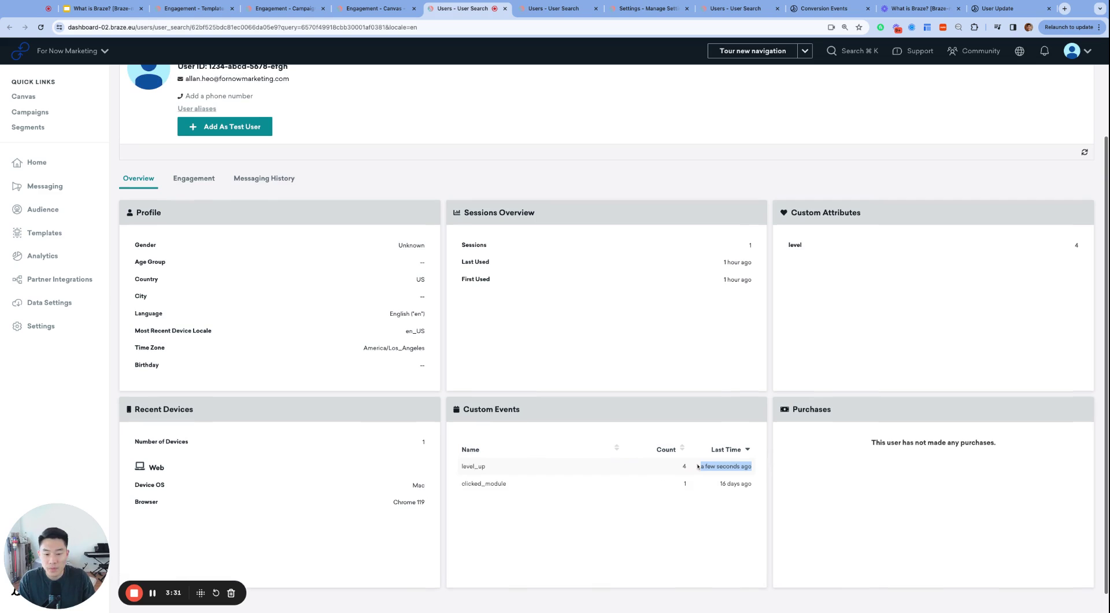
pyautogui.scroll(5, 584, 505)
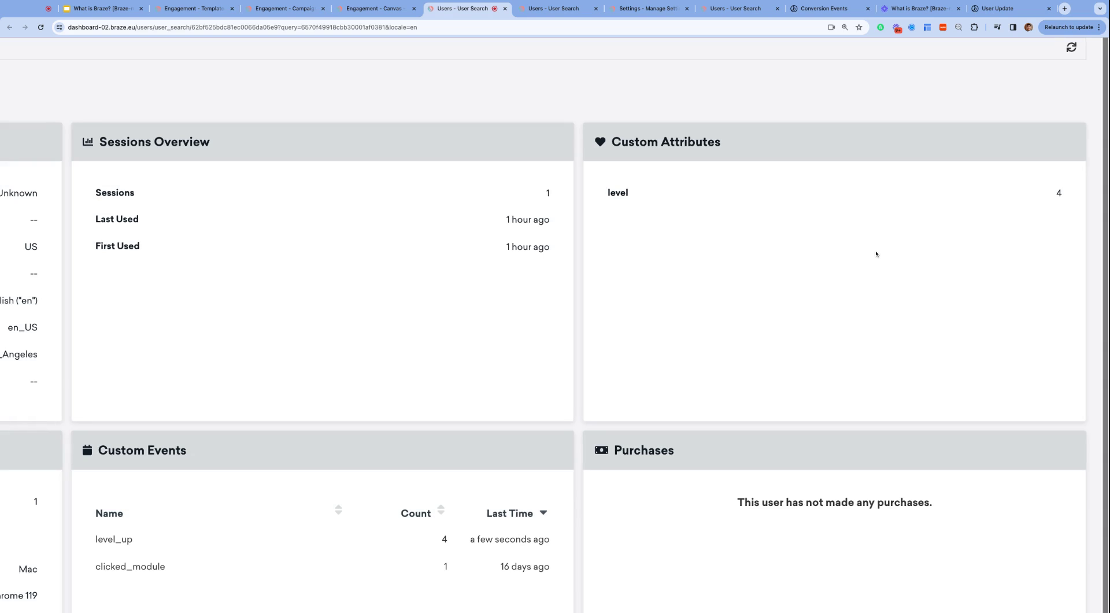
pyautogui.hscroll(-4, 642, 244)
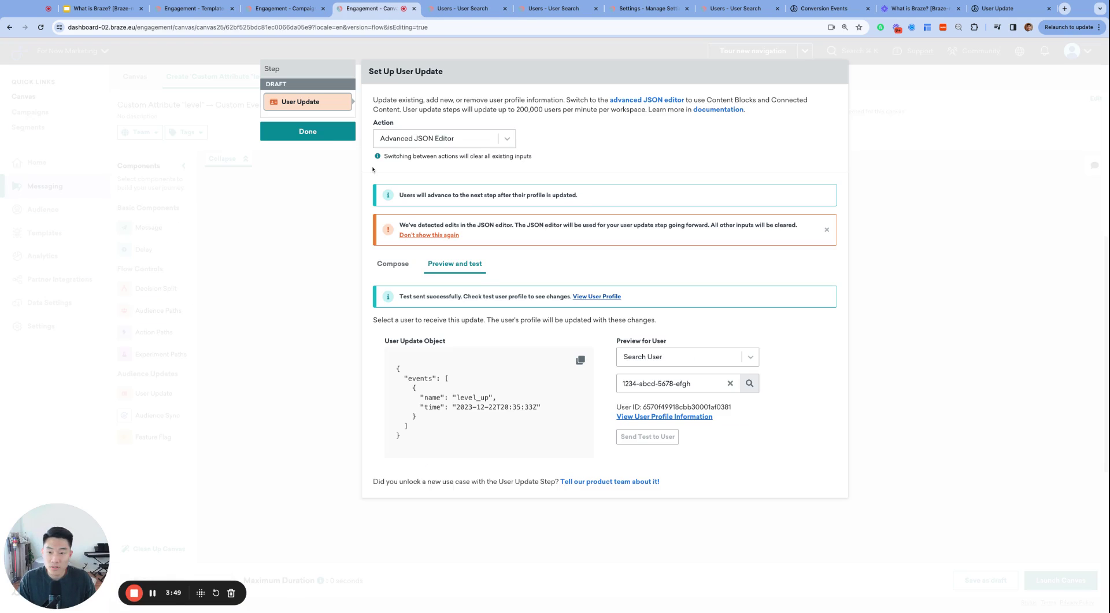
# Mark the User Update step Done and launch the level to level_up converter Canvas.
pyautogui.click(318, 134)
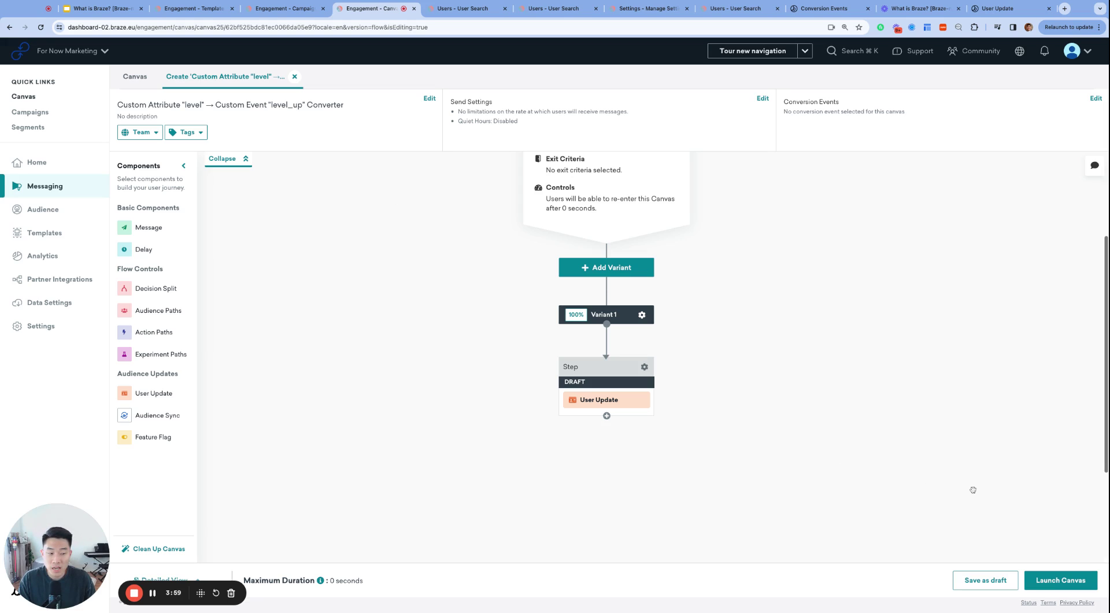
pyautogui.scroll(1, 988, 474)
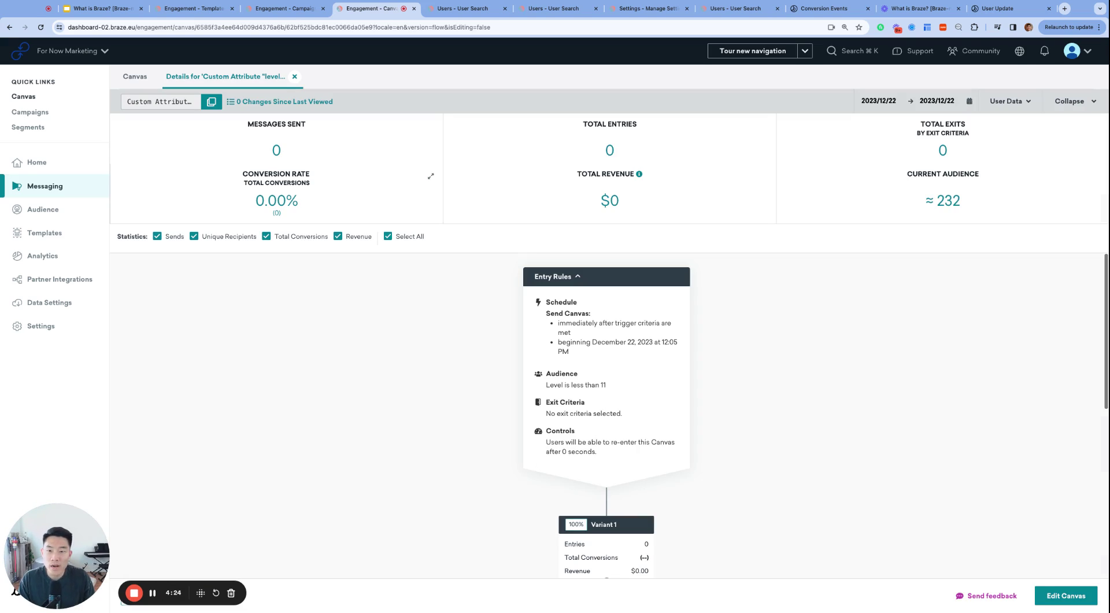
# Open the push campaign's Assign Conversion Events step, showing Starts Session with a 3-day deadline.
pyautogui.click(289, 9)
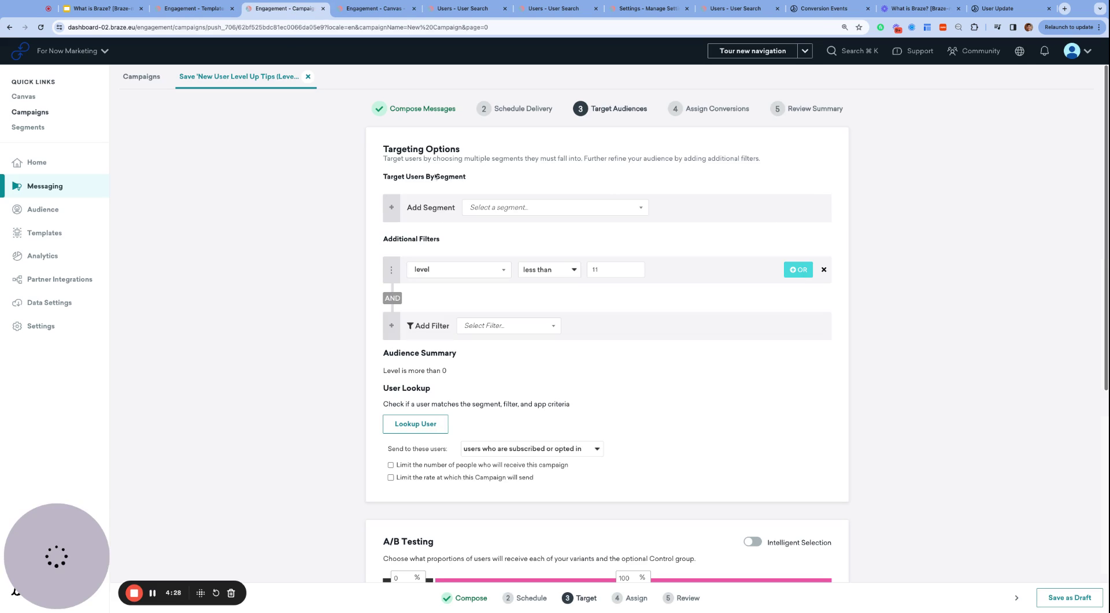
pyautogui.click(428, 108)
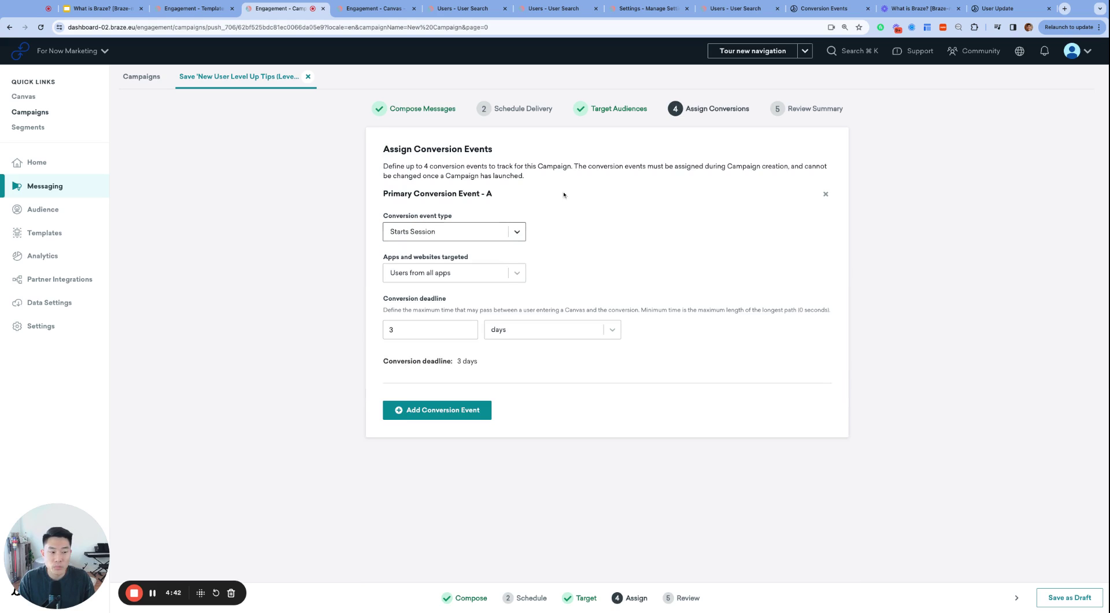
# Change the primary conversion event to Performs Custom Event with level_up, keeping the 3-day deadline.
pyautogui.hotkey('alt', 'shift', 'p')
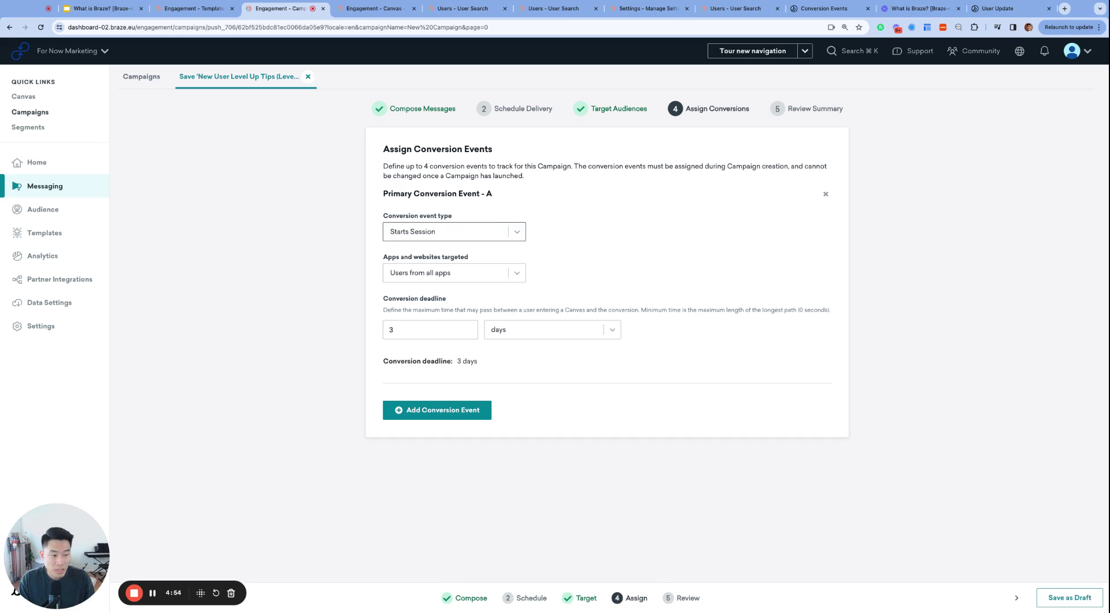
pyautogui.click(494, 234)
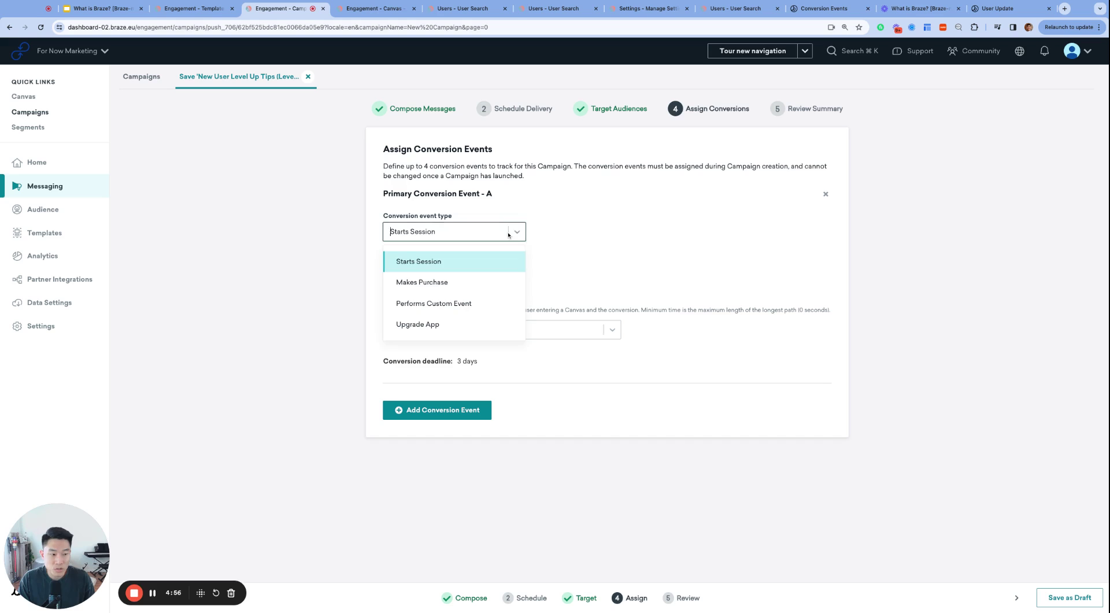
pyautogui.click(451, 300)
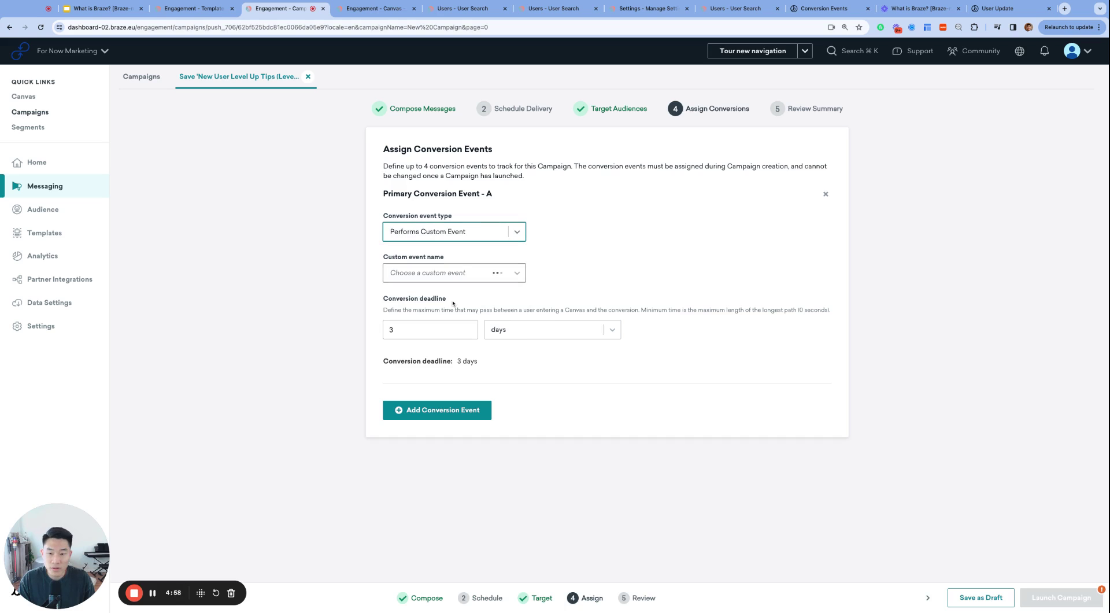
pyautogui.click(471, 273)
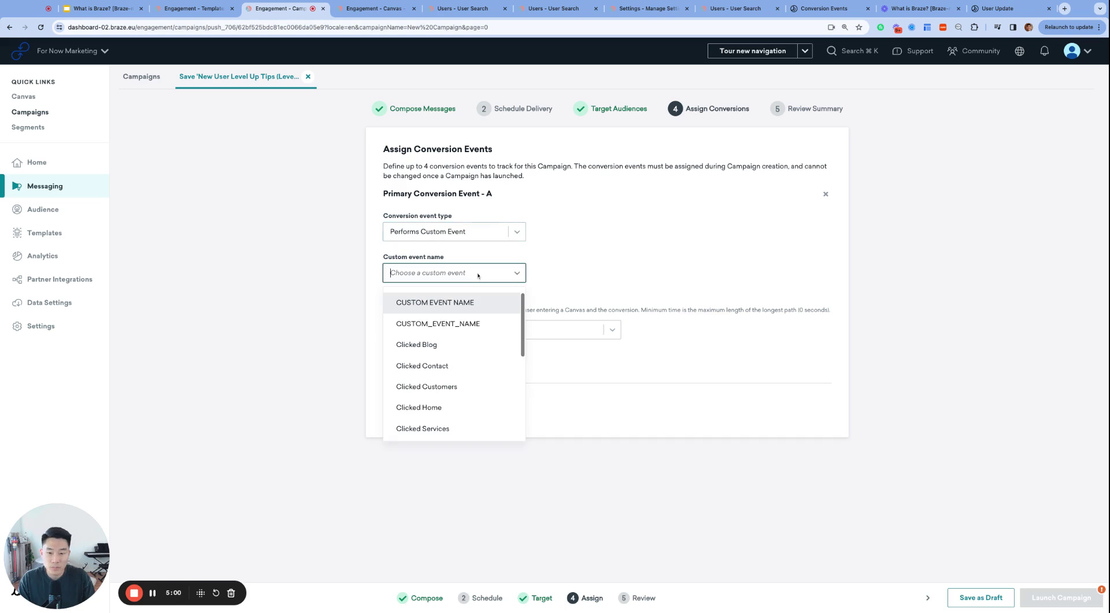
pyautogui.write('level')
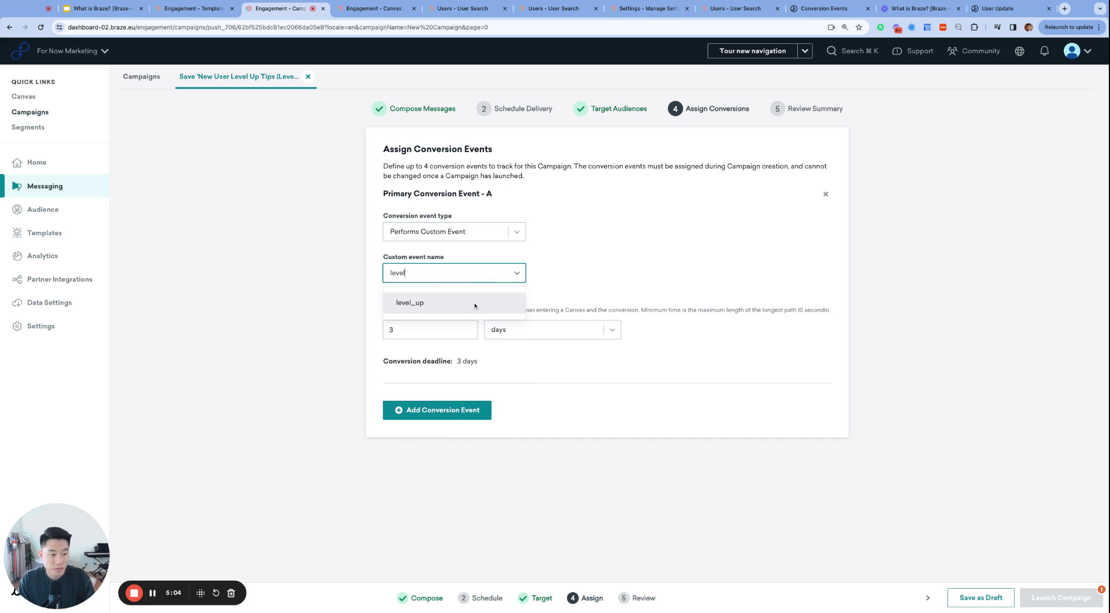
pyautogui.click(475, 305)
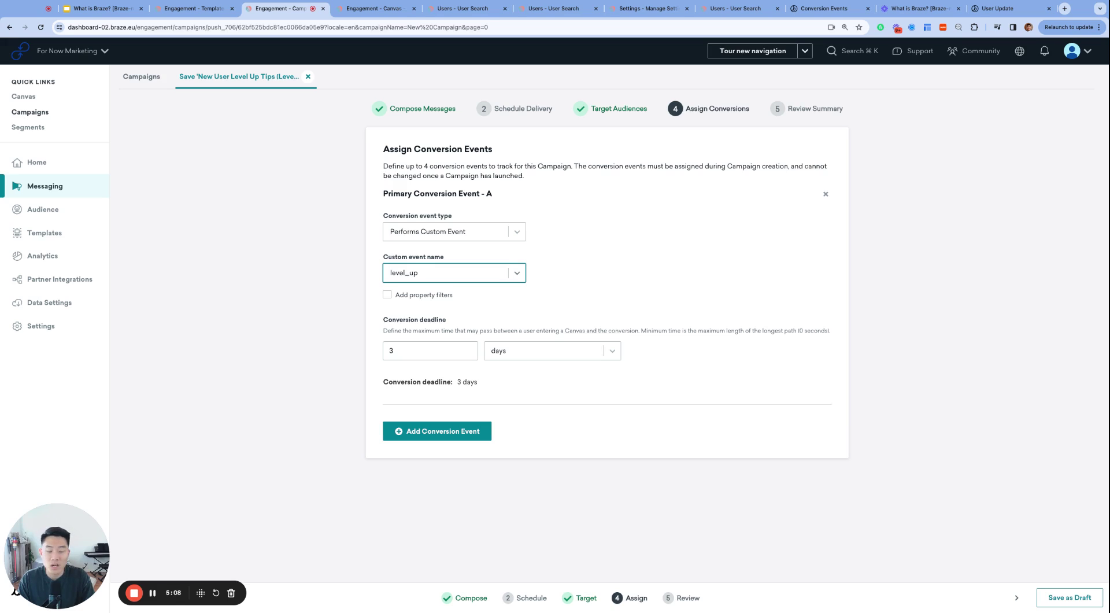
pyautogui.click(1103, 437)
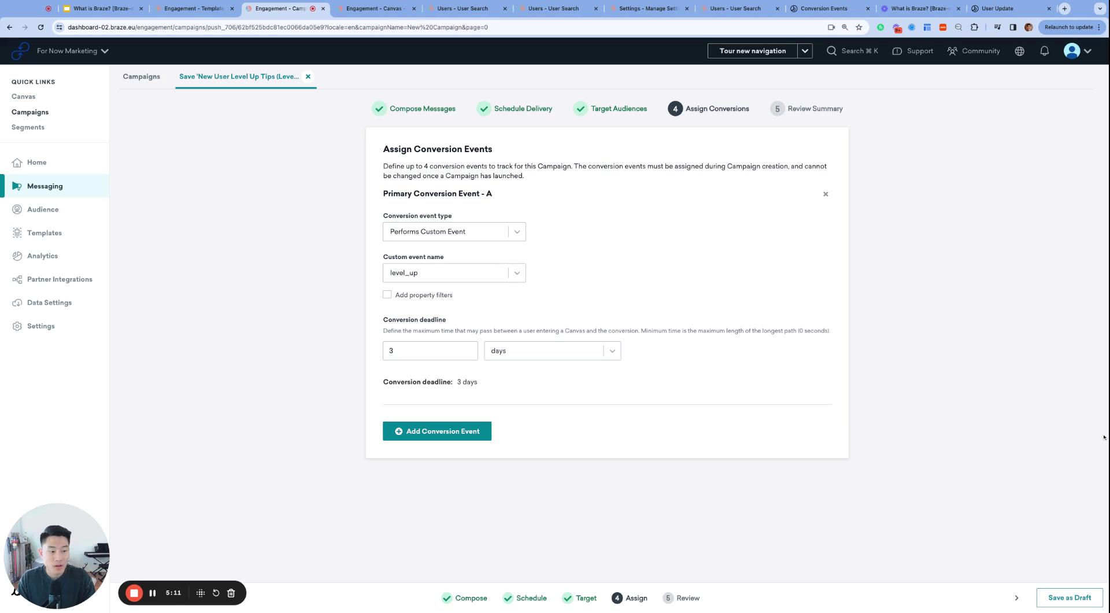